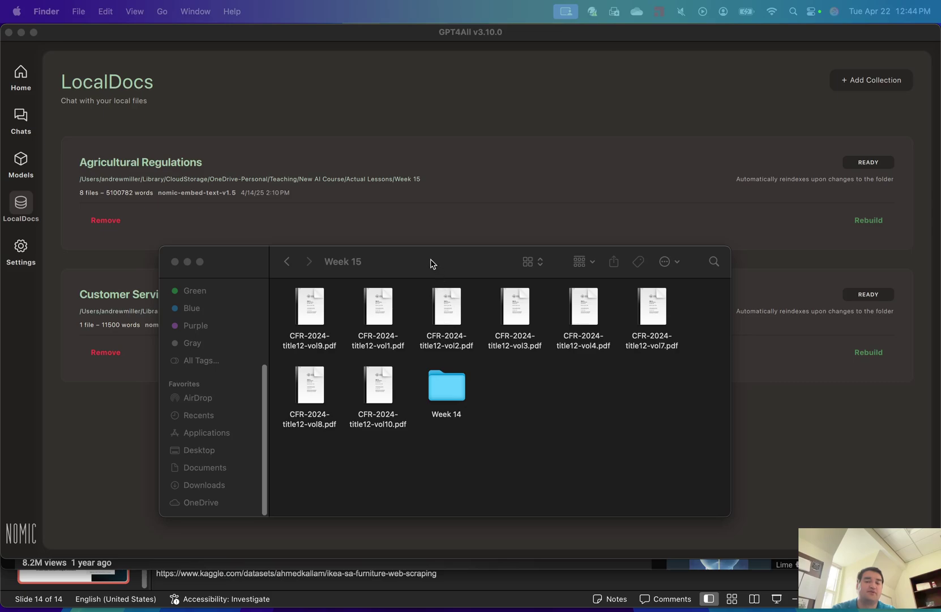
- Start adding a LocalDocs collection in GPT4All and browse for its folder, checking inside 15. Large Language Models and returning to Weeks
left_click_drag(431, 261, 441, 218)
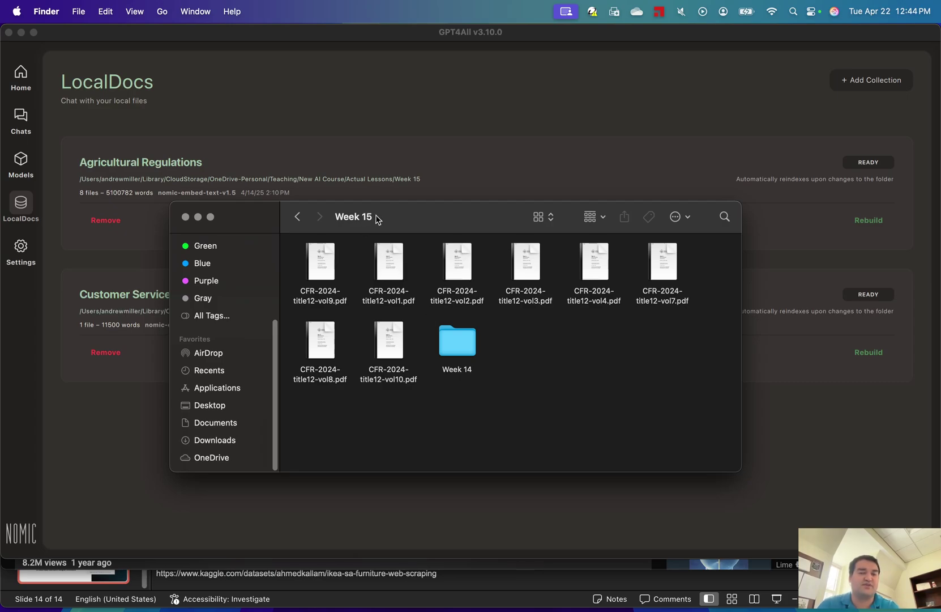
left_click(519, 153)
left_click(852, 79)
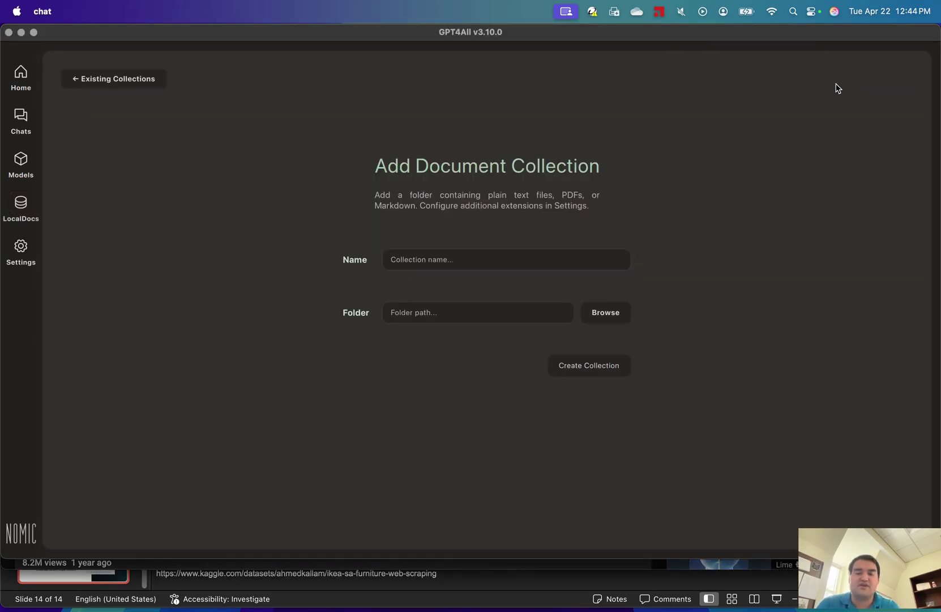
left_click(605, 313)
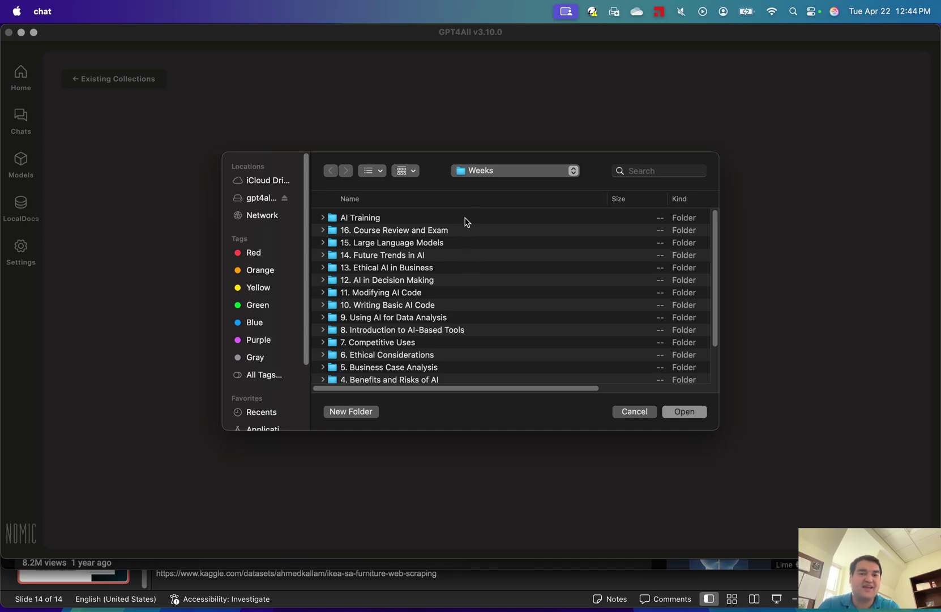
double_click(438, 243)
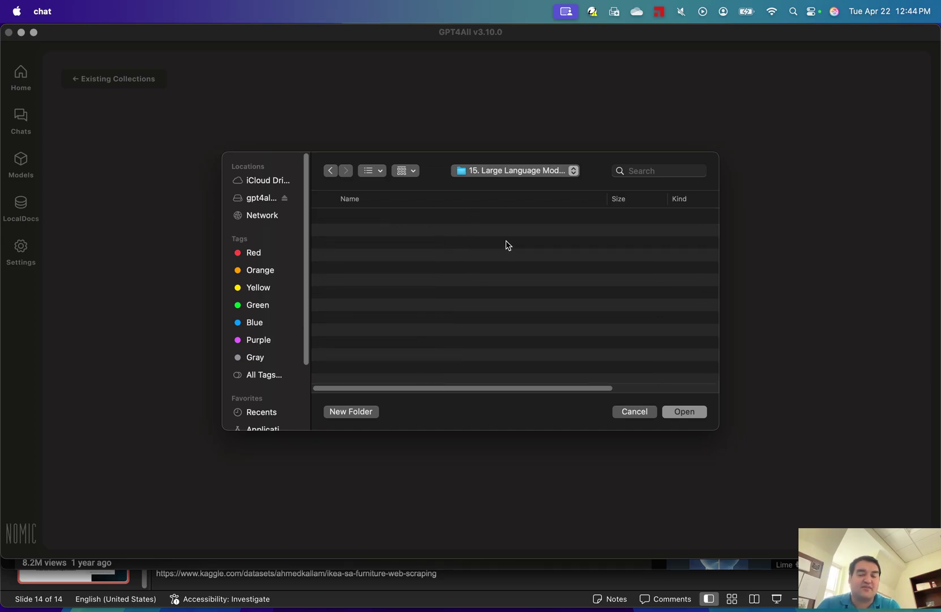
left_click(329, 173)
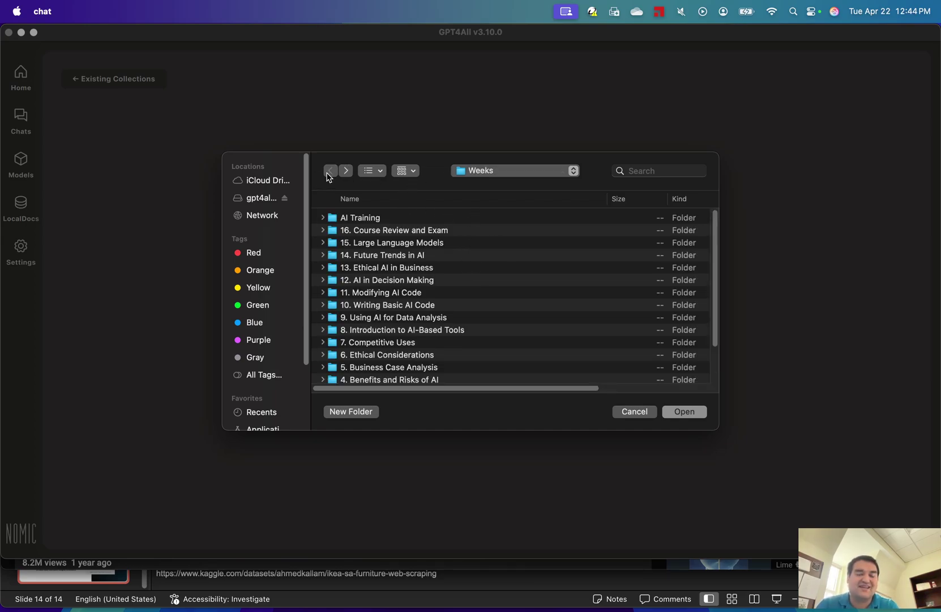
- Switch the collection's folder browser to OneDrive and sort its contents by name in descending order
scroll(410, 319, "down", 3)
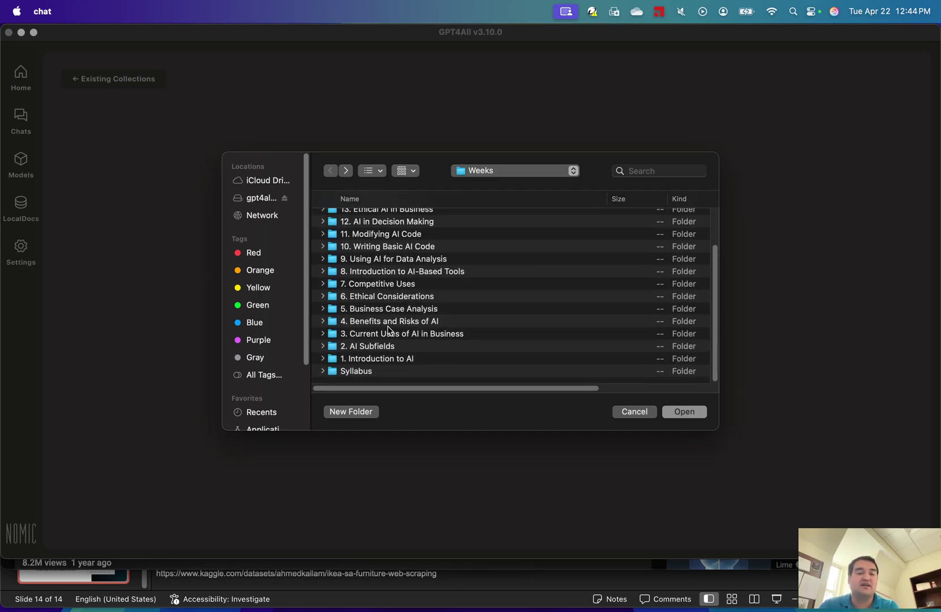
scroll(265, 197, "down", 4)
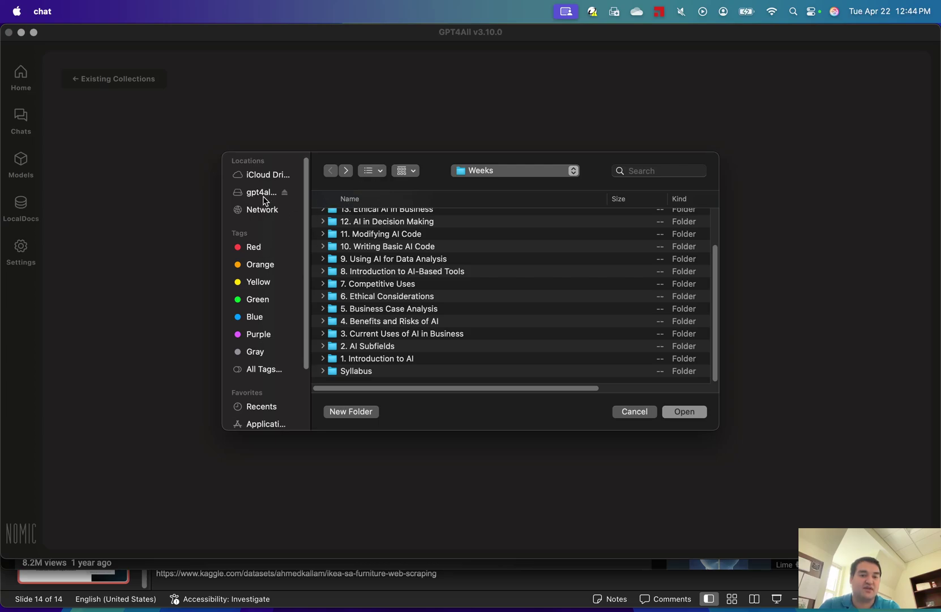
left_click(271, 419)
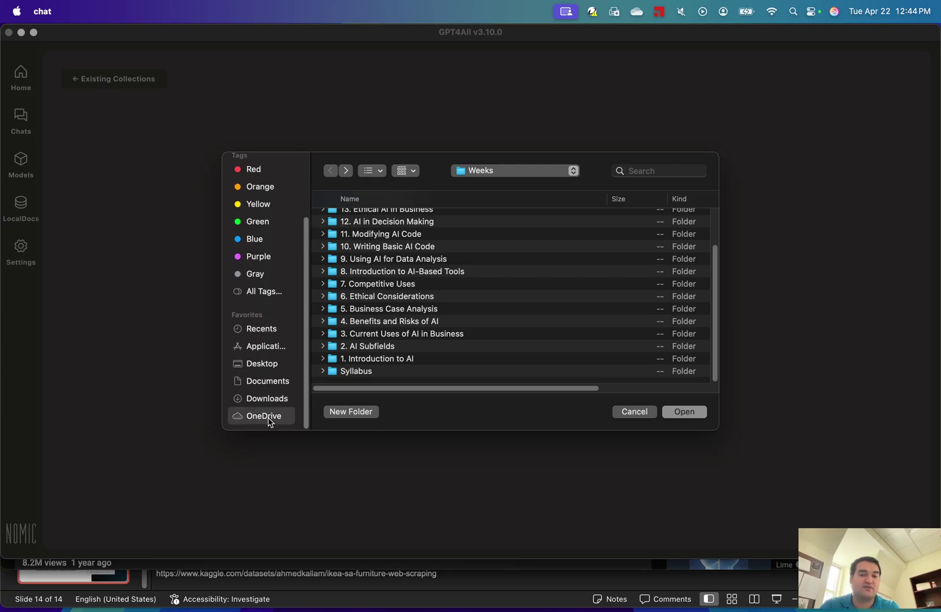
scroll(485, 329, "down", 10)
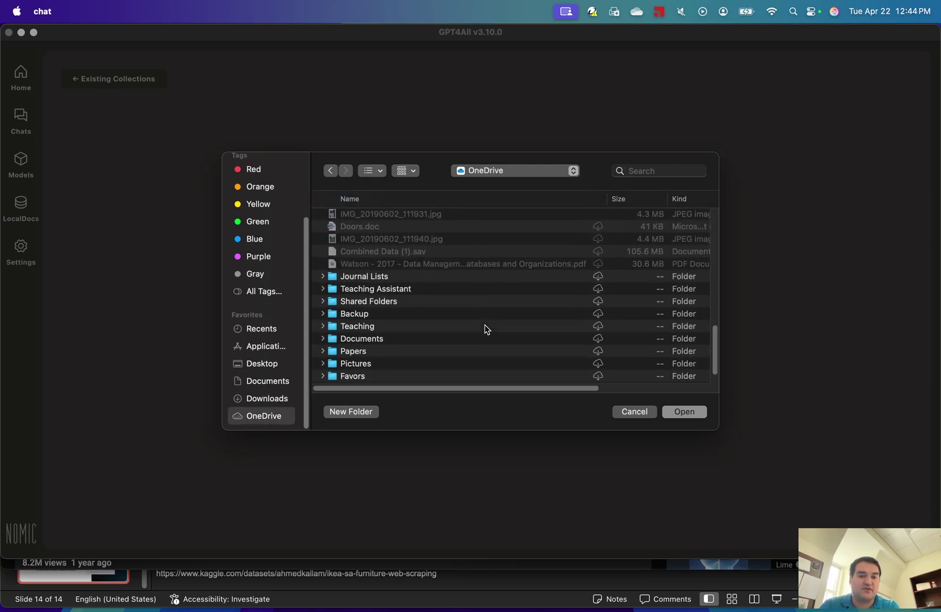
scroll(412, 324, "up", 15)
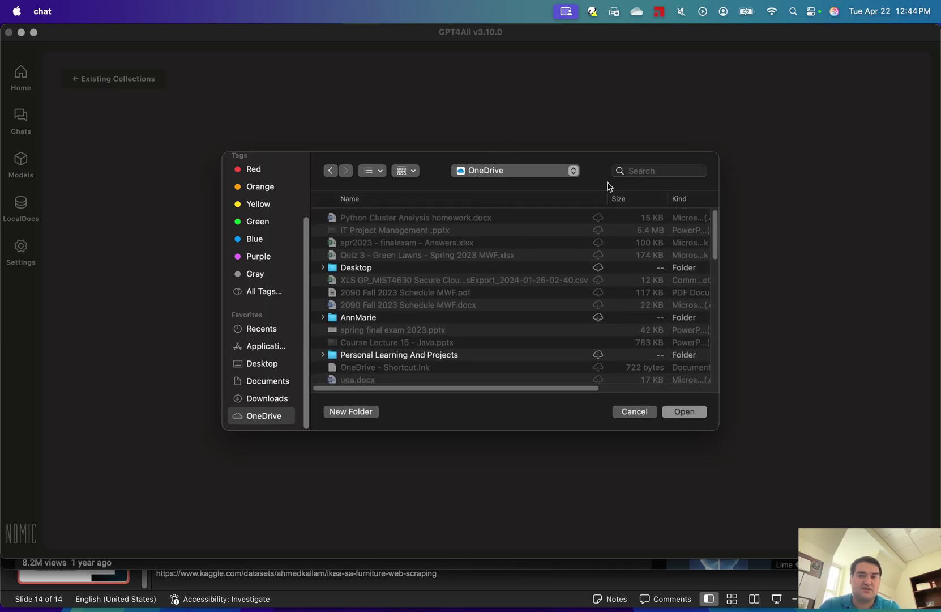
left_click(521, 199)
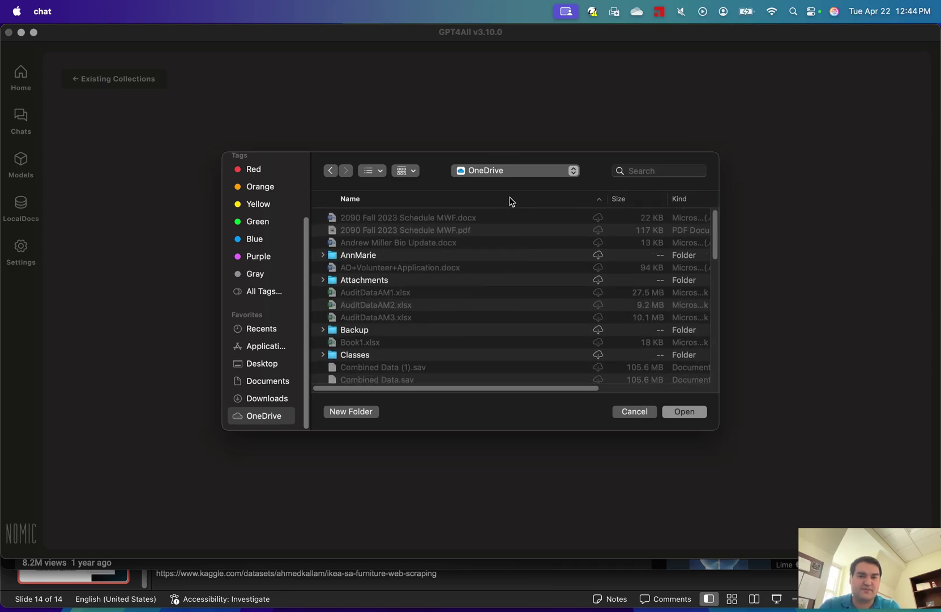
left_click(497, 202)
- Browse through Teaching, New AI Course and Actual Lessons to Week 15, cancel the folder selection and return to the existing collections
scroll(469, 306, "down", 5)
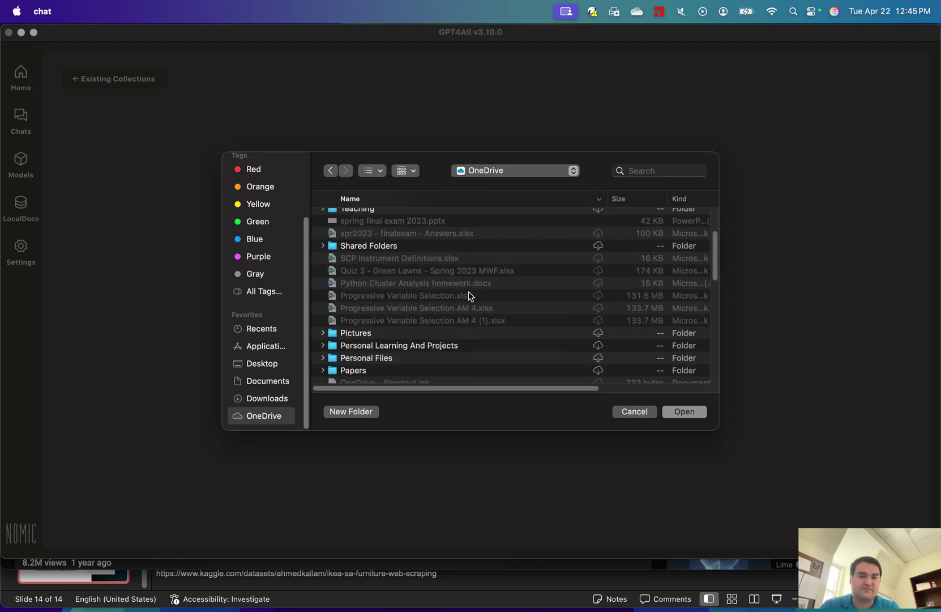
scroll(435, 257, "up", 3)
double_click(419, 259)
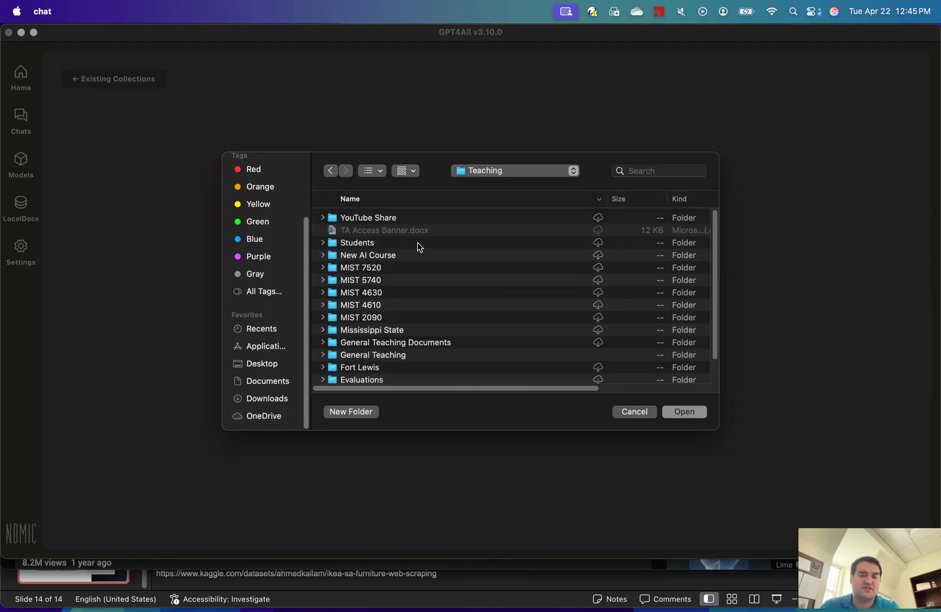
scroll(422, 260, "down", 3)
scroll(422, 260, "up", 3)
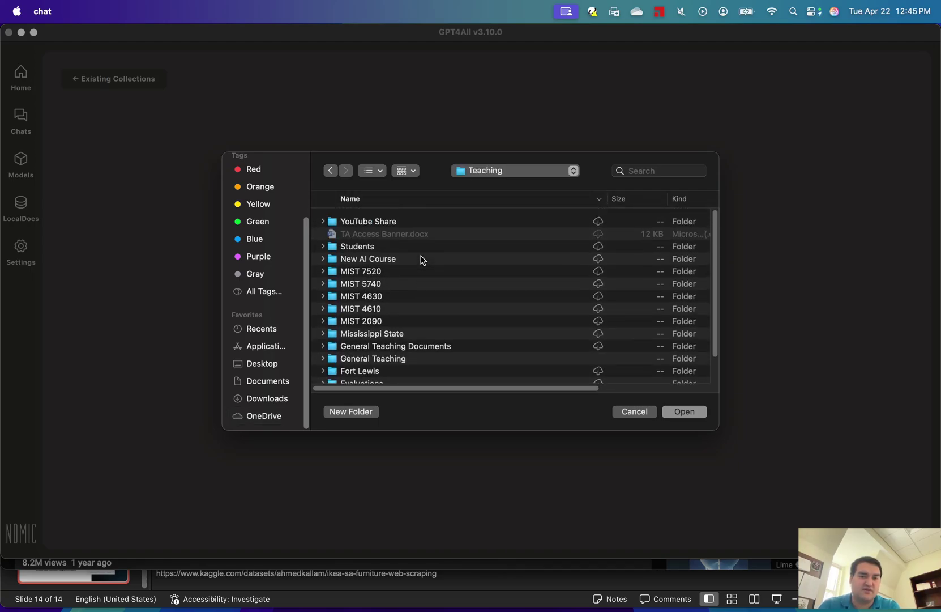
scroll(419, 231, "down", 1)
double_click(419, 229)
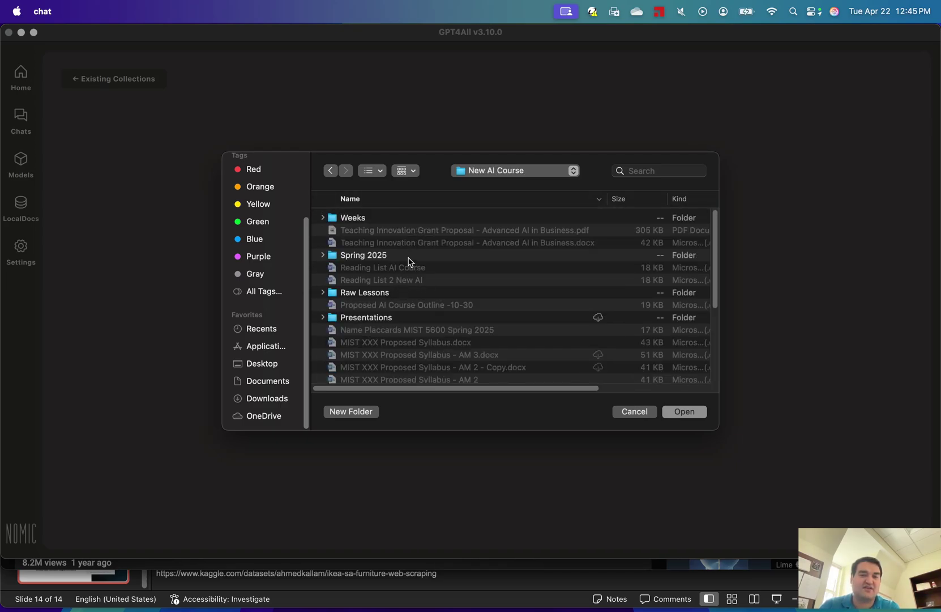
scroll(429, 282, "down", 5)
scroll(427, 282, "down", 5)
double_click(395, 371)
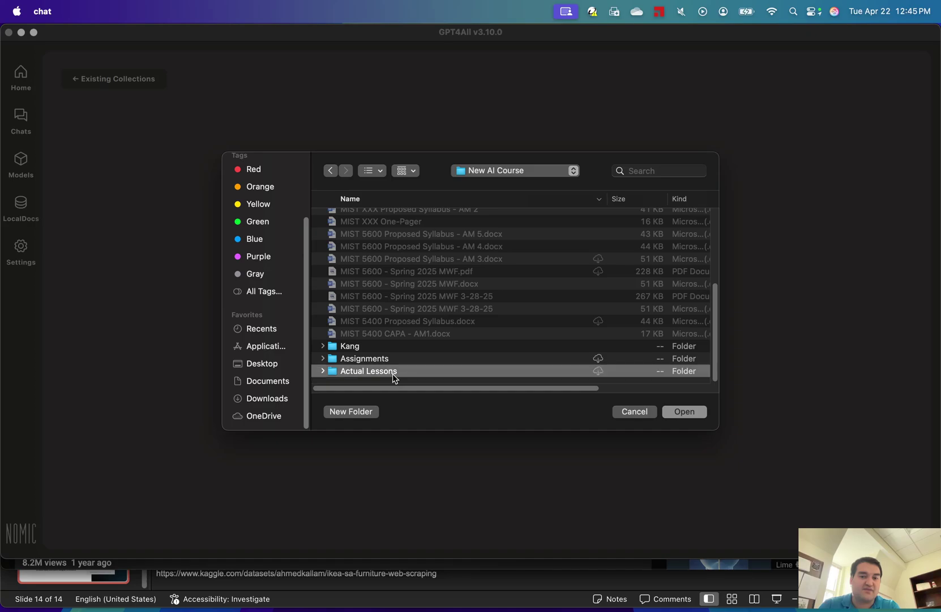
double_click(395, 218)
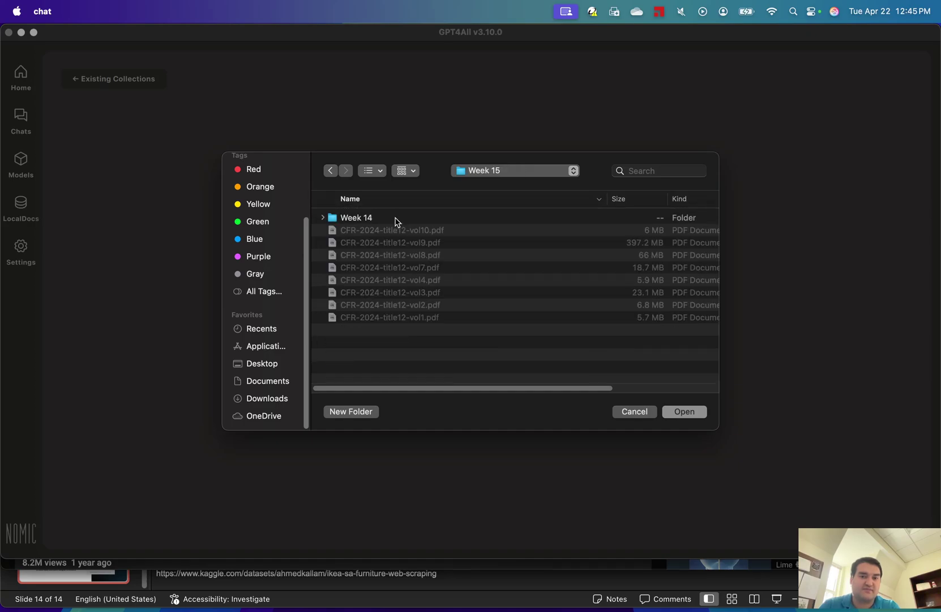
left_click(647, 417)
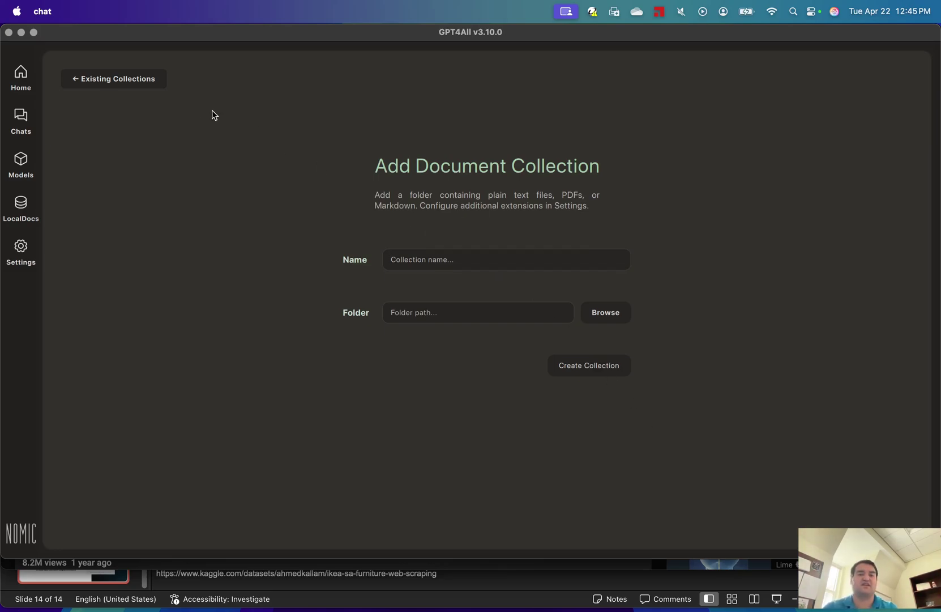
left_click(147, 83)
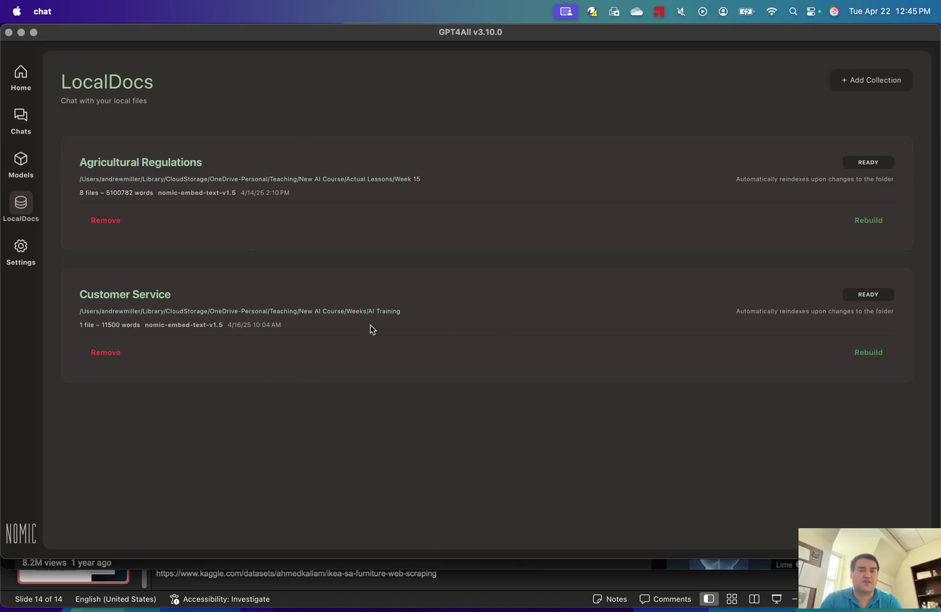
- Examine the installed chat models and the GPT4All models available for download, including their file sizes and RAM requirements
left_click(27, 163)
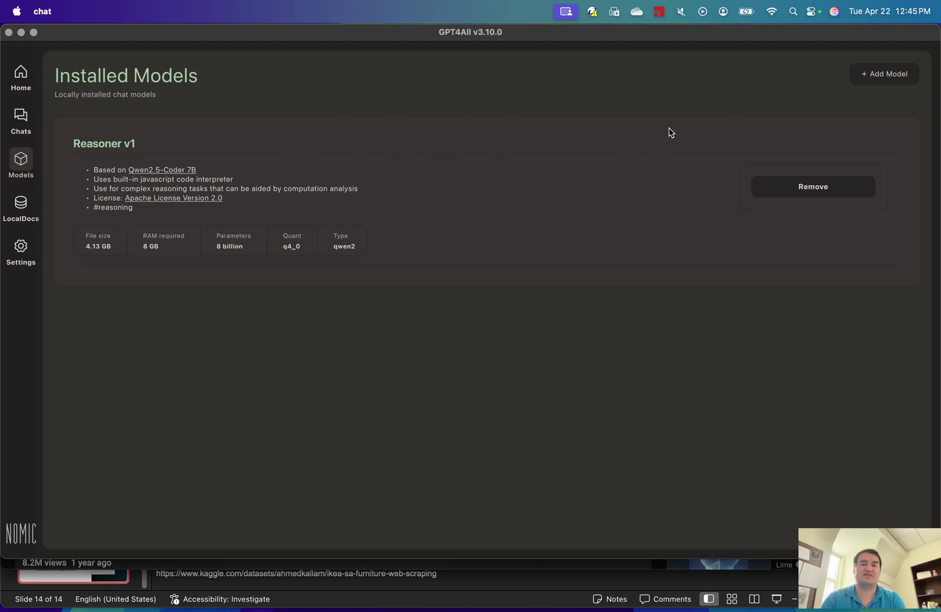
left_click(880, 77)
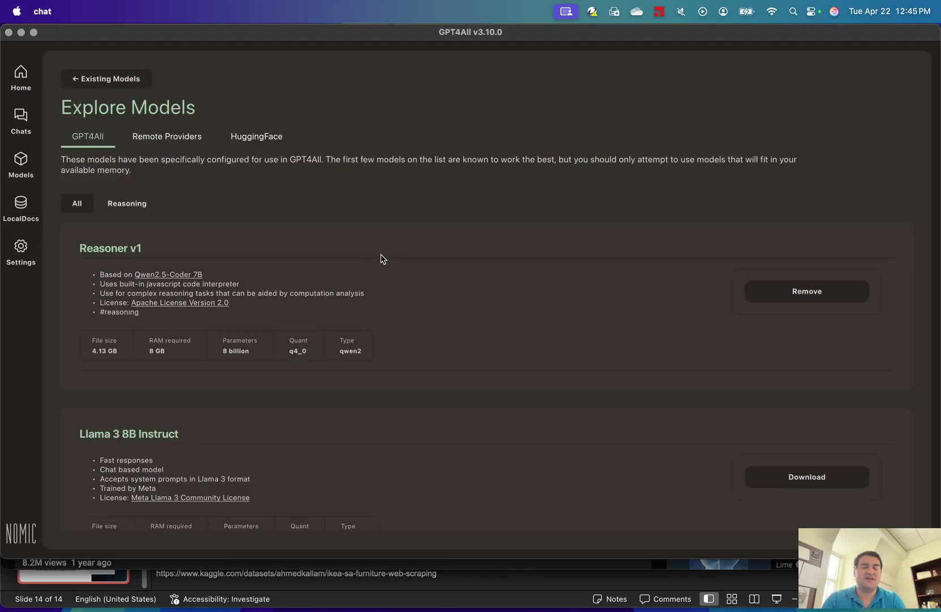
scroll(381, 254, "down", 10)
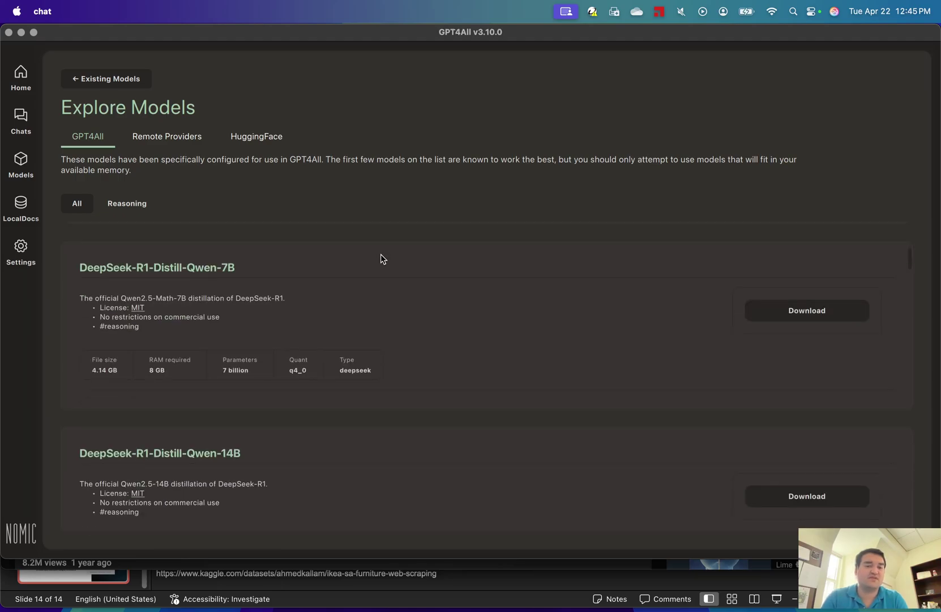
scroll(381, 254, "down", 3)
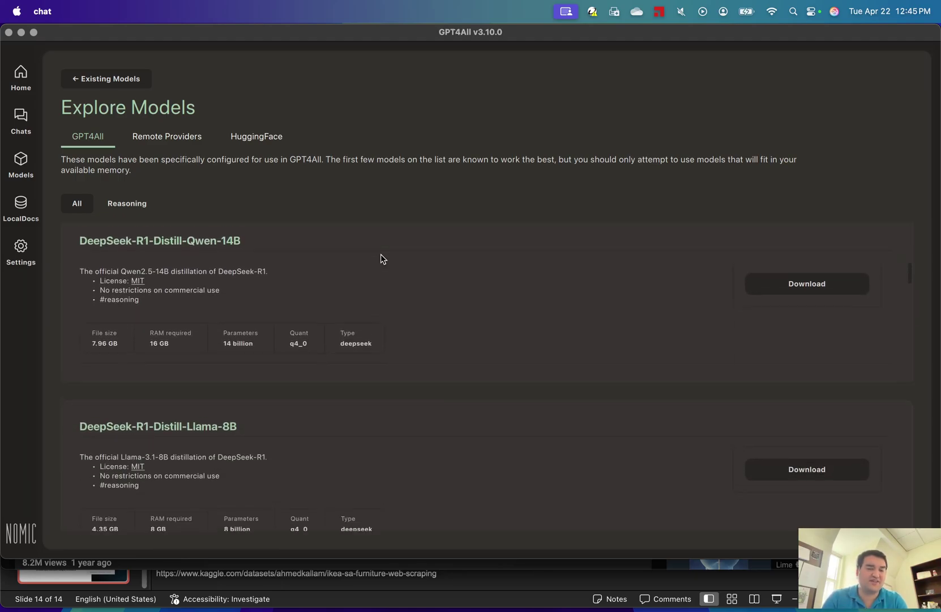
scroll(381, 253, "up", 3)
scroll(381, 259, "up", 1)
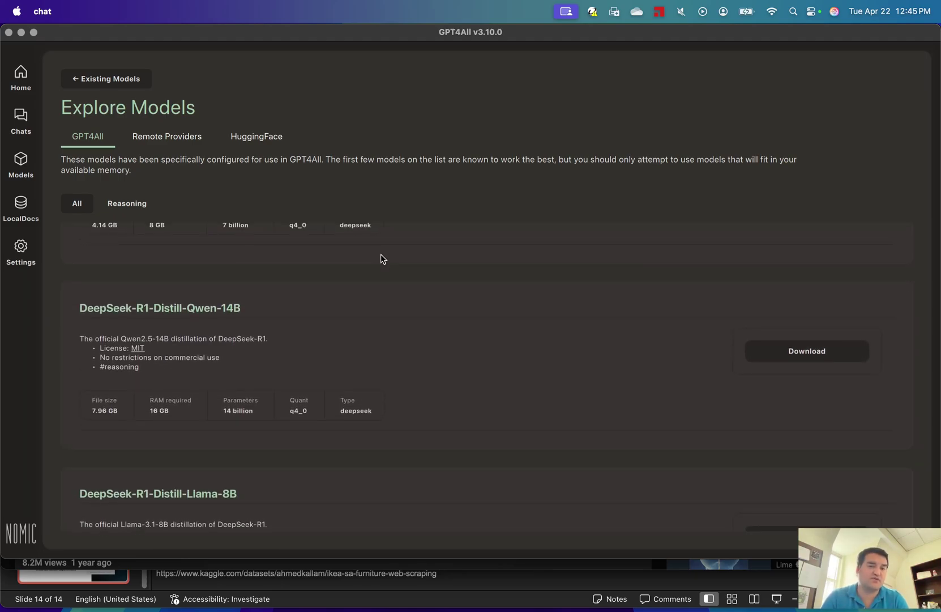
scroll(381, 257, "up", 5)
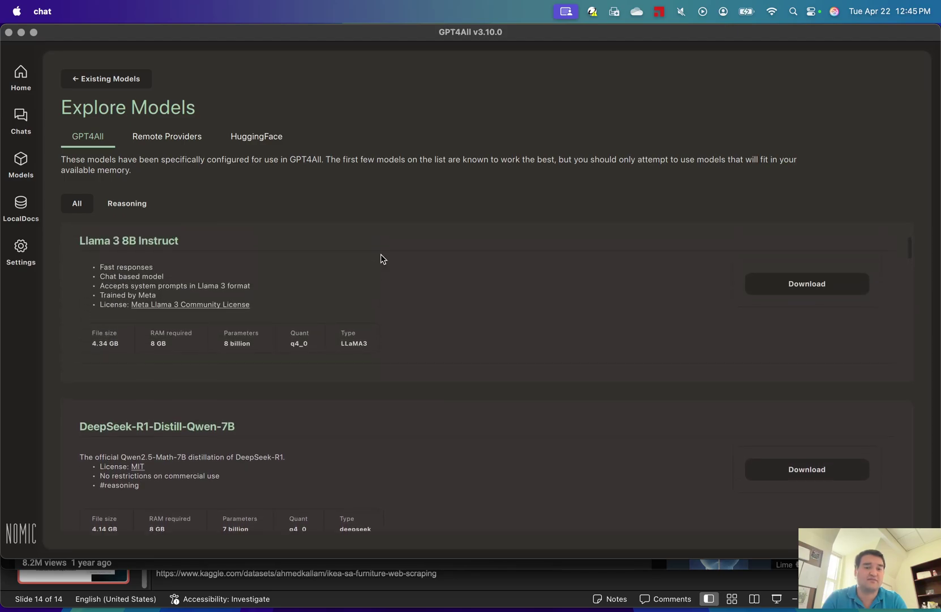
scroll(381, 254, "up", 5)
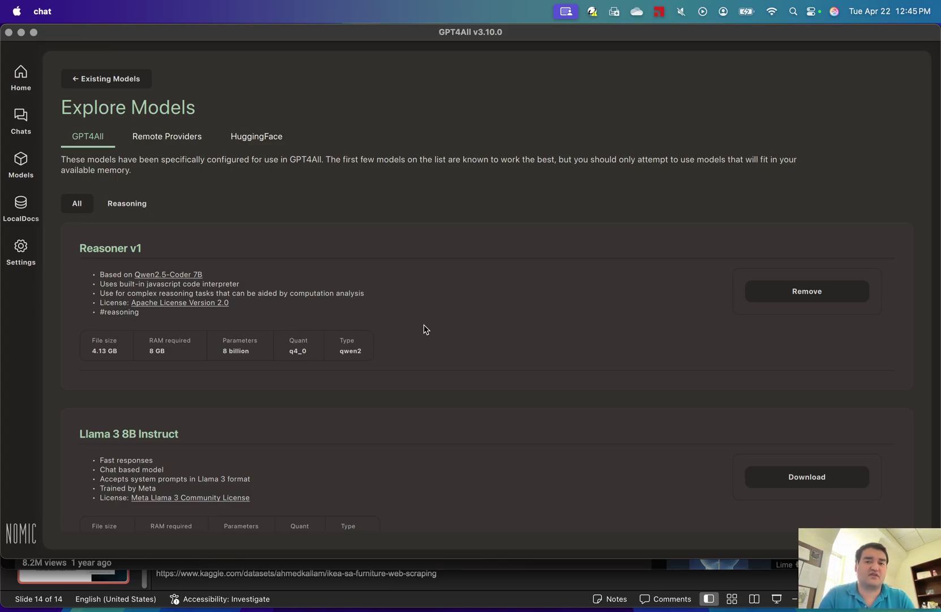
left_click(134, 84)
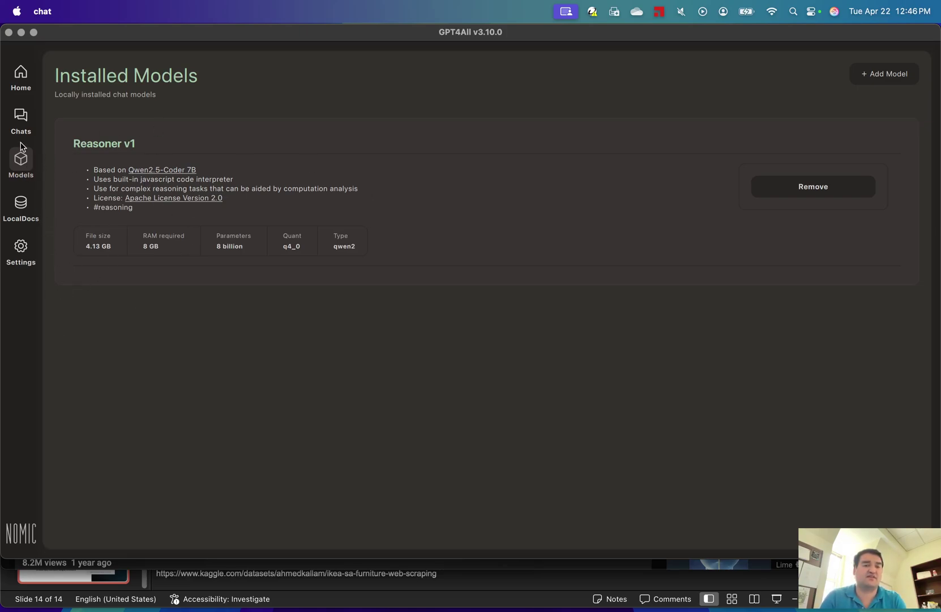
- Create a new chat with the Reasoner v1 model and enable the Agricultural Regulations collection for it
left_click(21, 123)
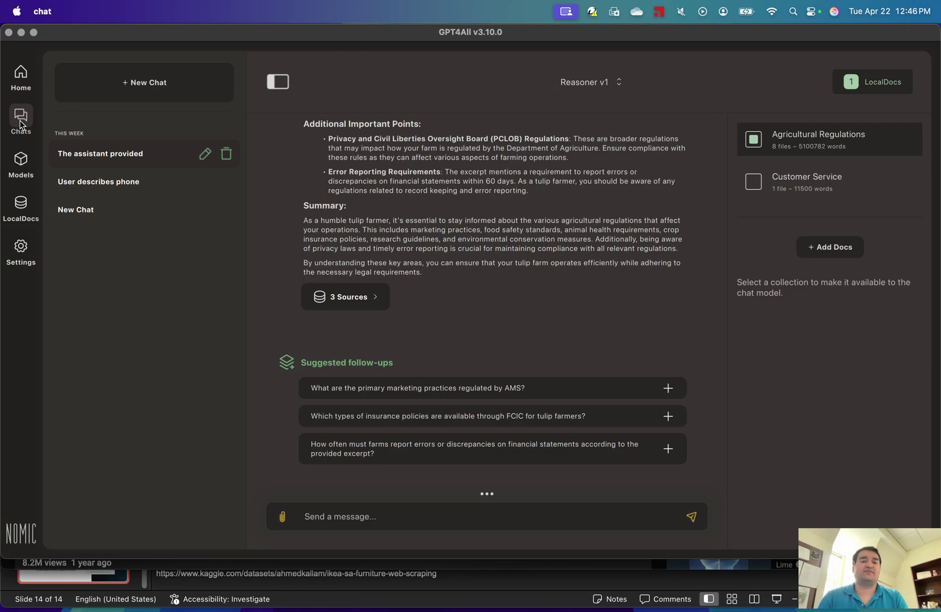
left_click(173, 87)
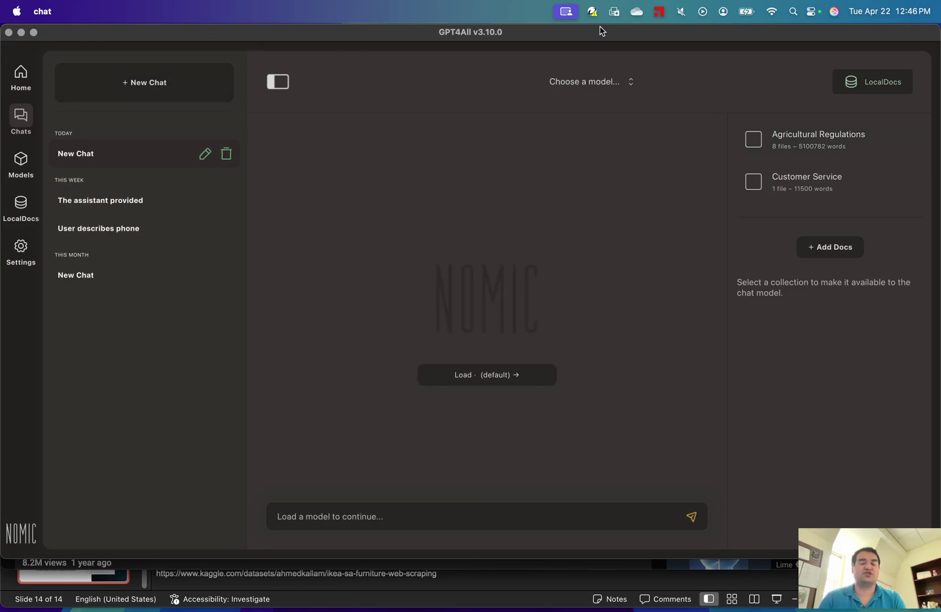
left_click(589, 86)
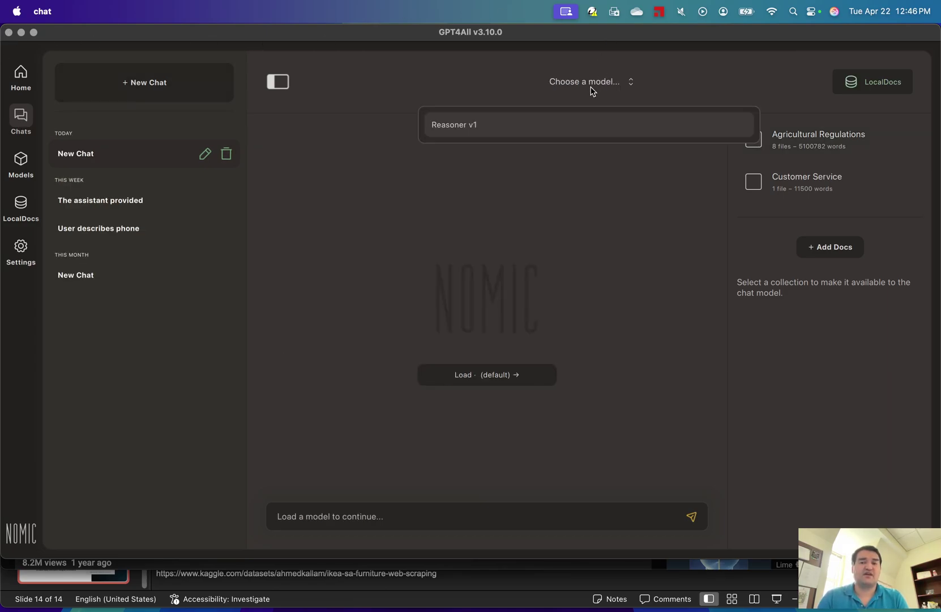
left_click(472, 129)
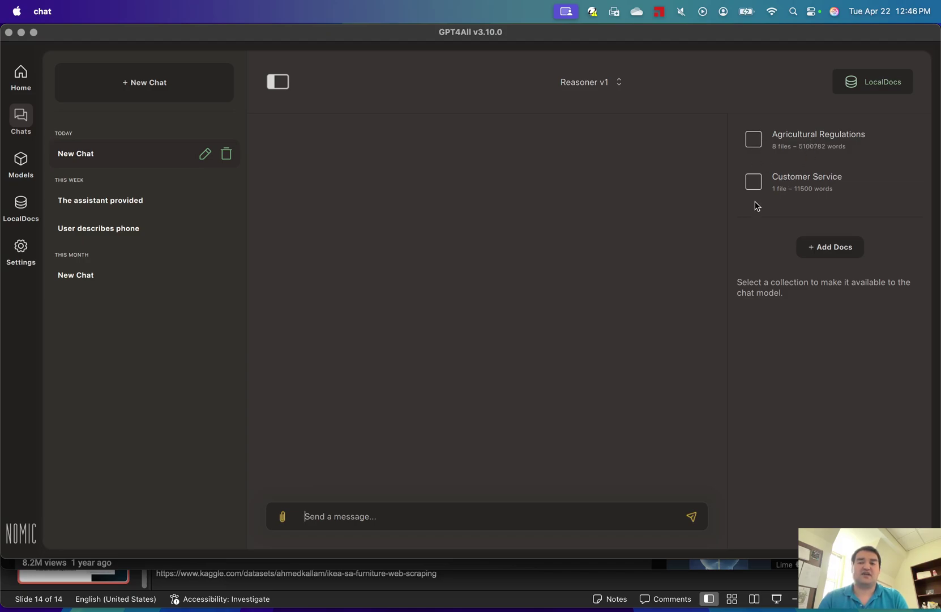
left_click(754, 138)
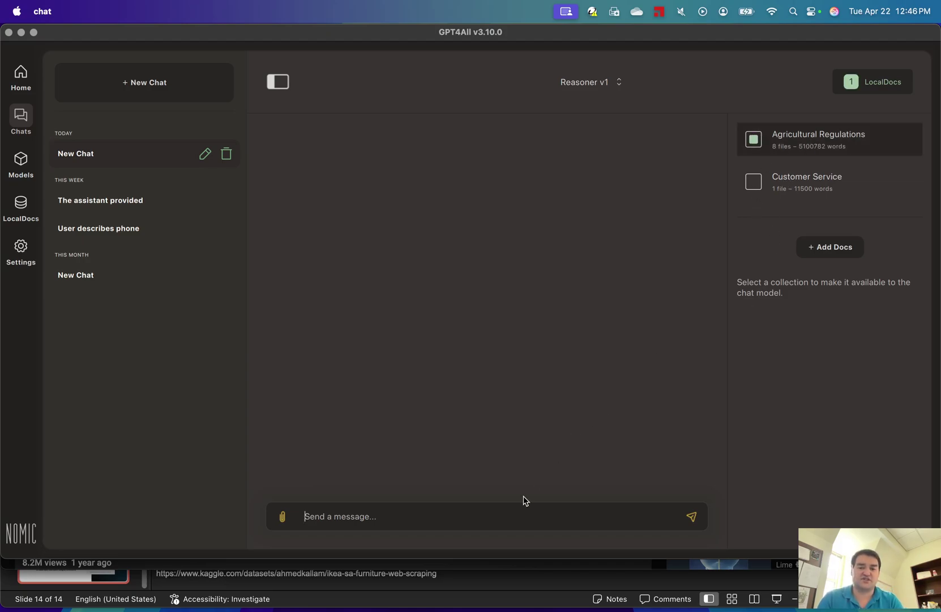
- Ask the model "If I want to begin growing wheat, what do I need to know? Please cover specific regulations that are relevant to me."
left_click(517, 519)
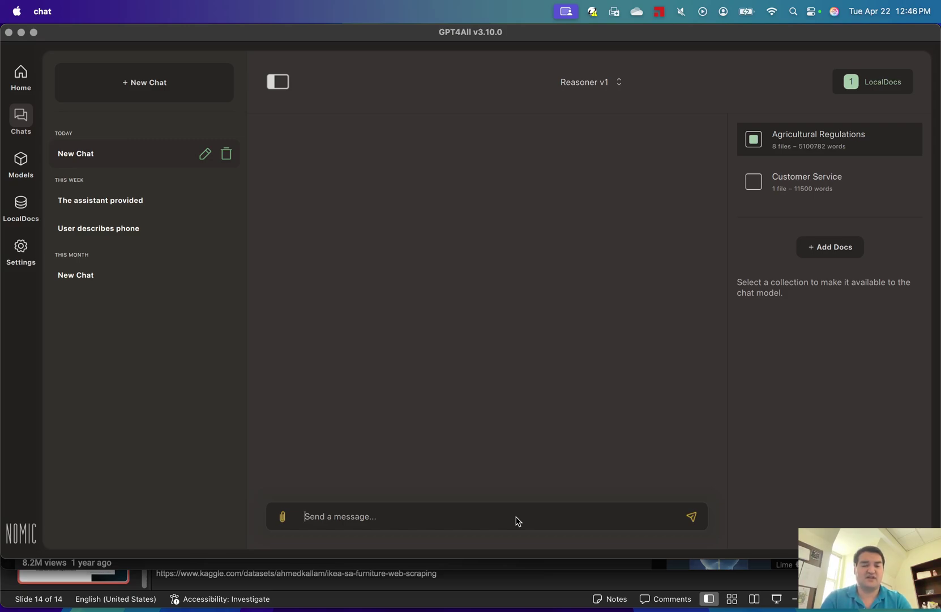
type("If I want")
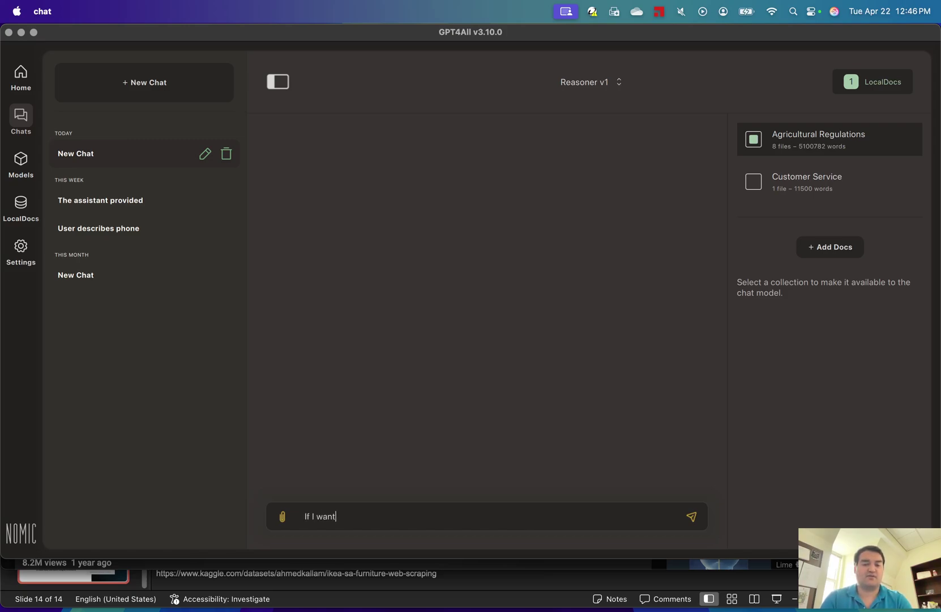
type(" to begin growing wheat,")
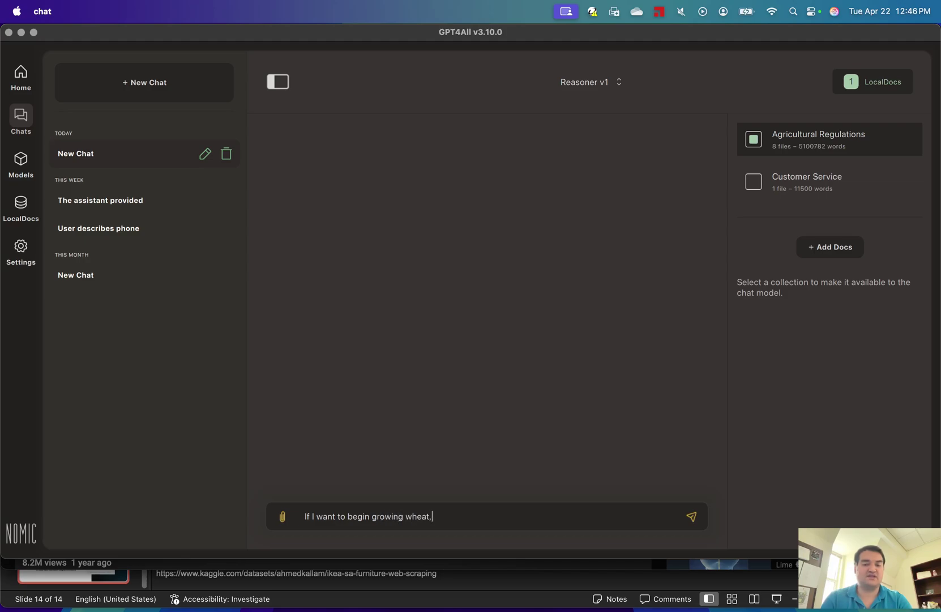
type(" what do I need to know? Please cover speicif")
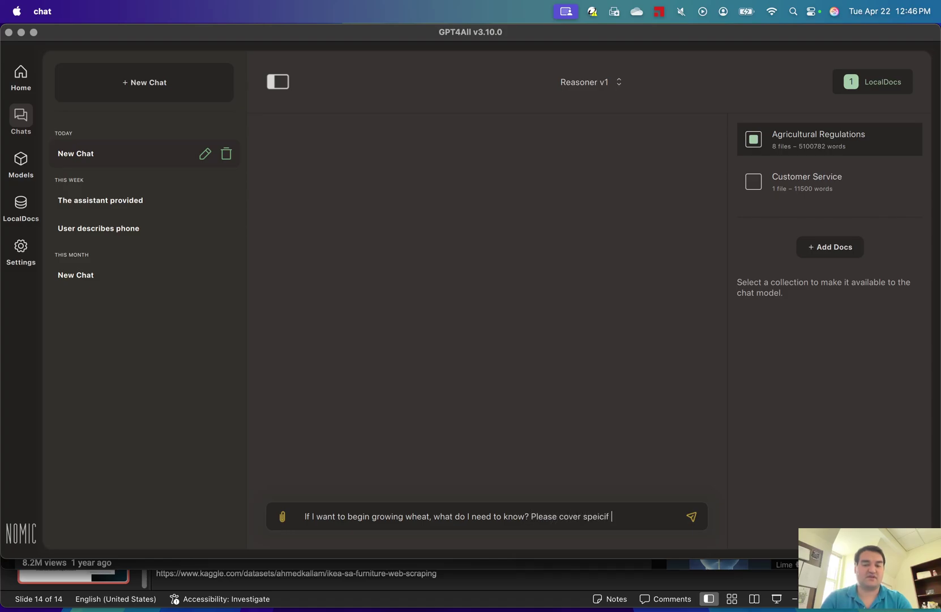
type("i")
key("BackSpace")
key("BackSpace")
key("BackSpace")
type("cific regulations that are ")
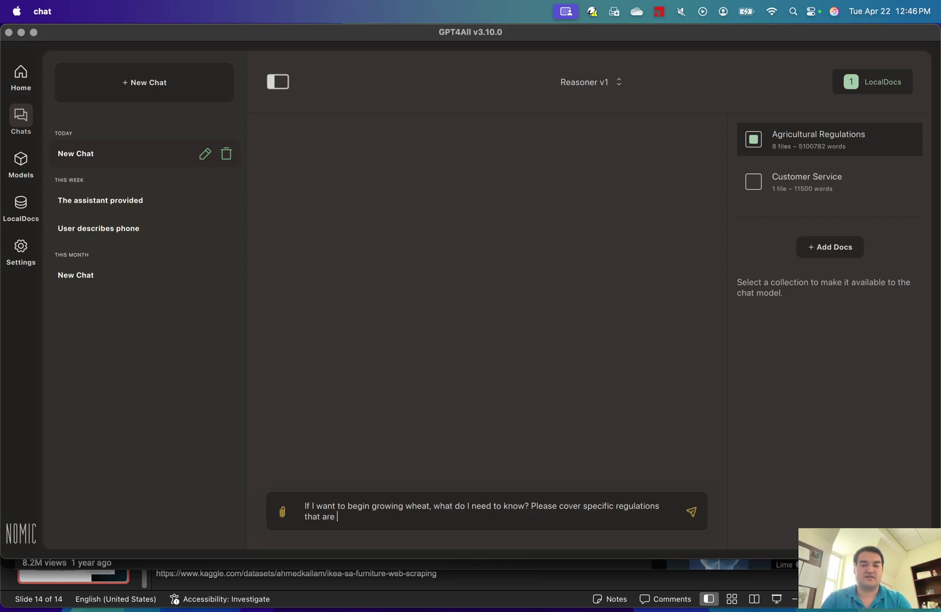
type("relevant to me.")
key("Return")
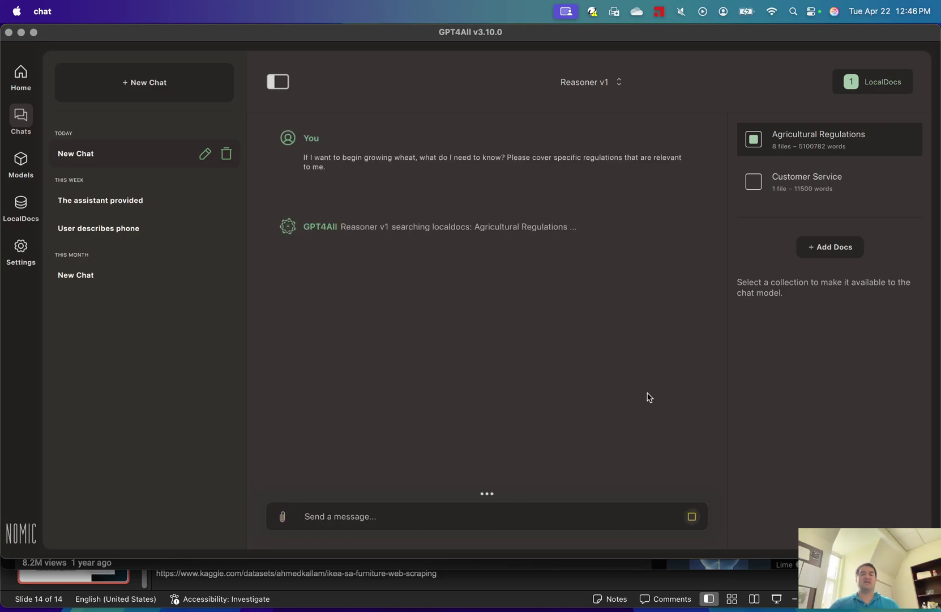